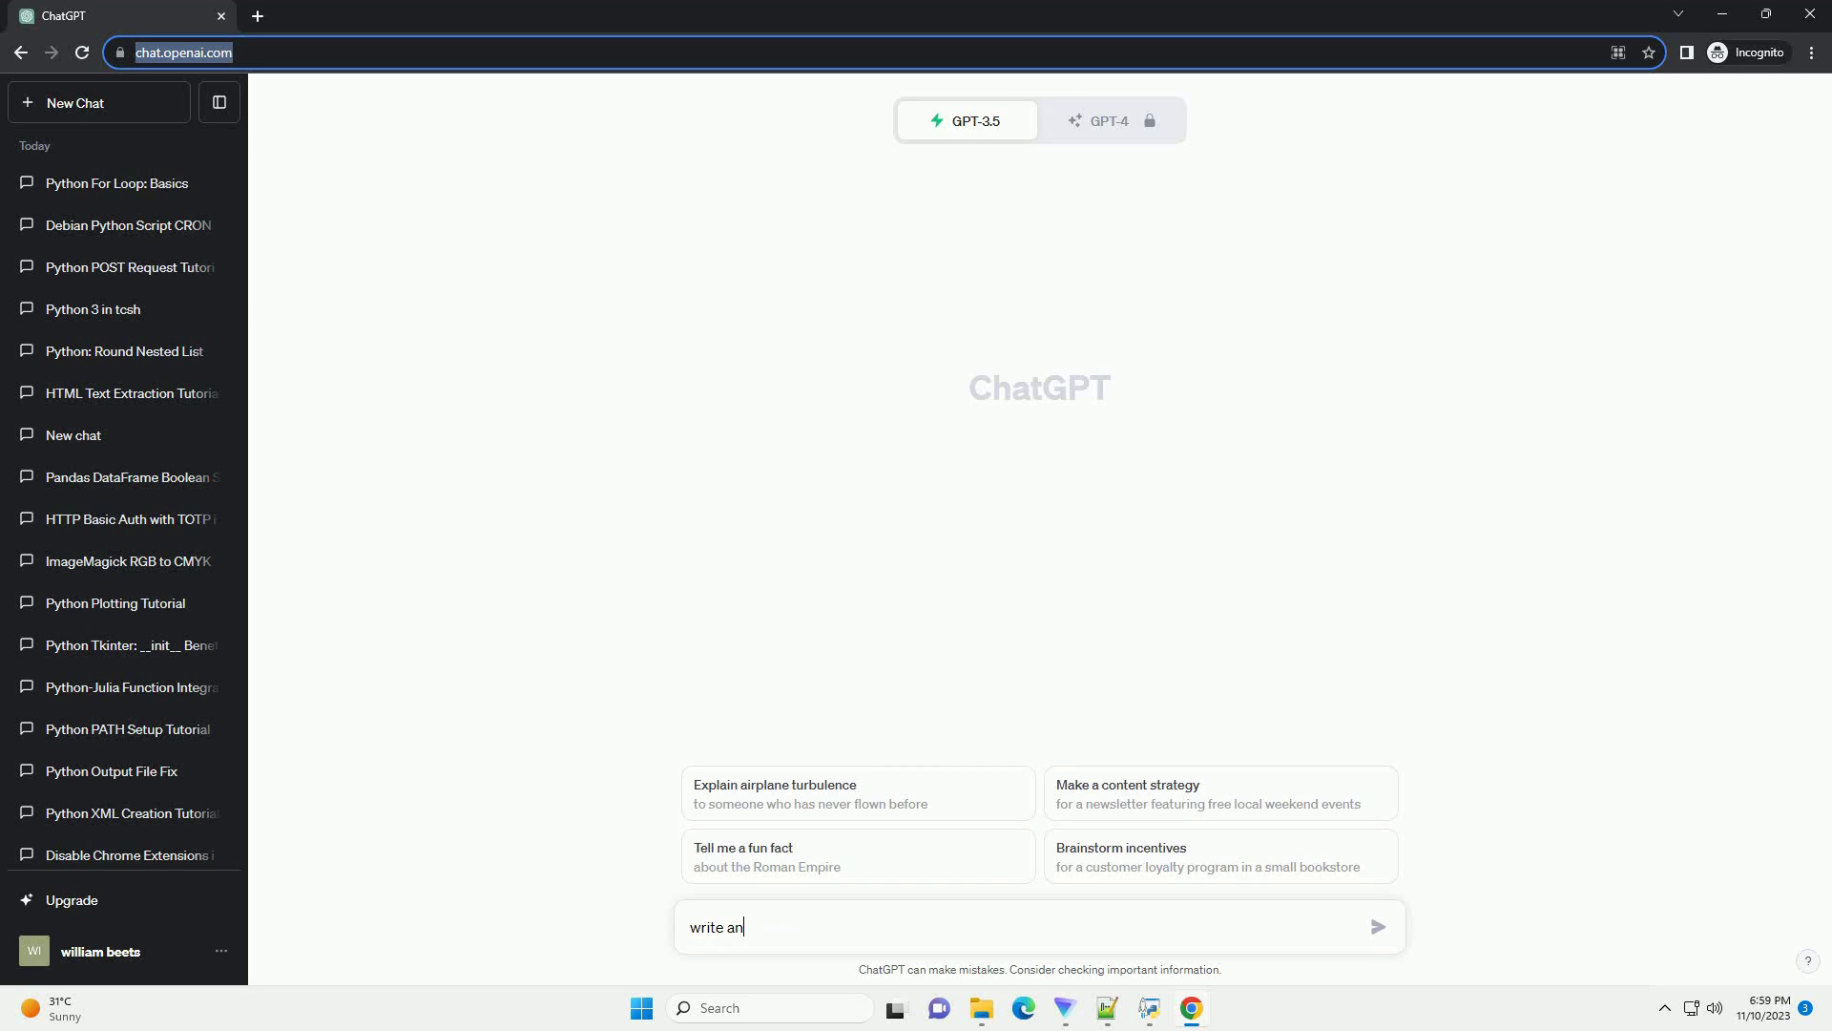
text(formative tutorial about Excel - Power query data refresh via Python with code example)
Submit the request for a Python tutorial on refreshing Excel Power Query data
key(Return)
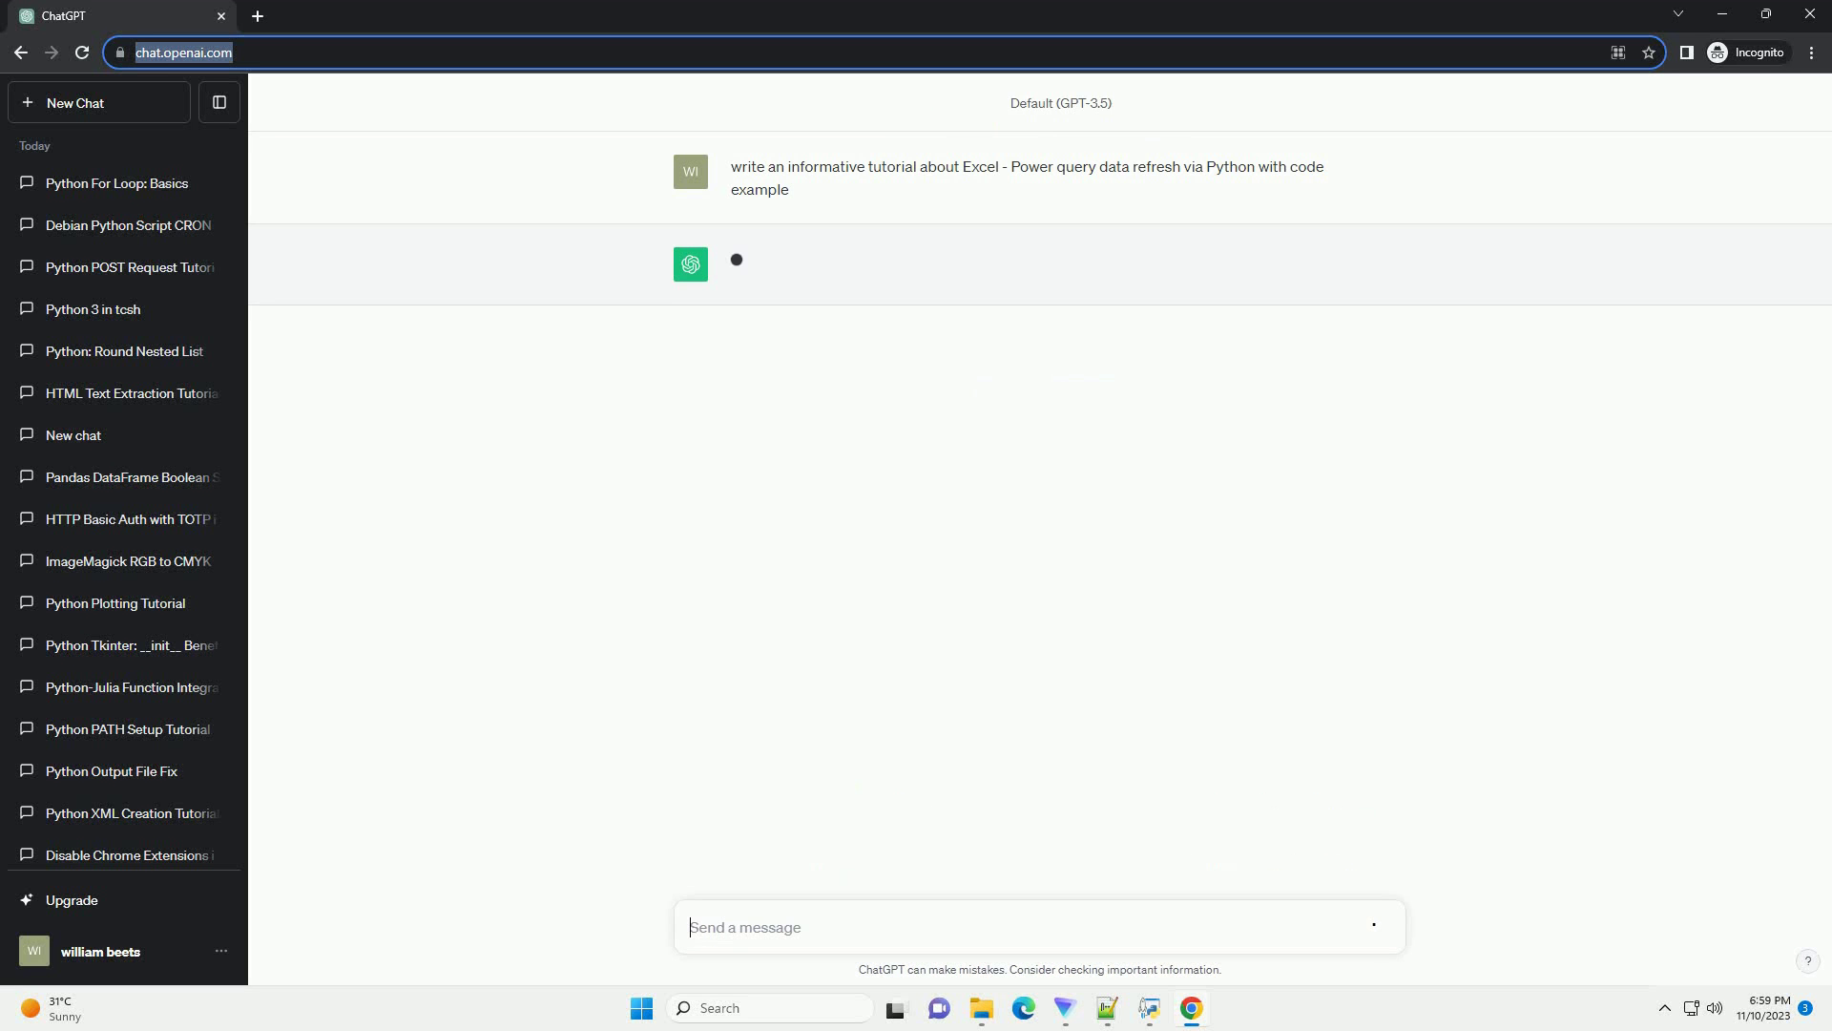